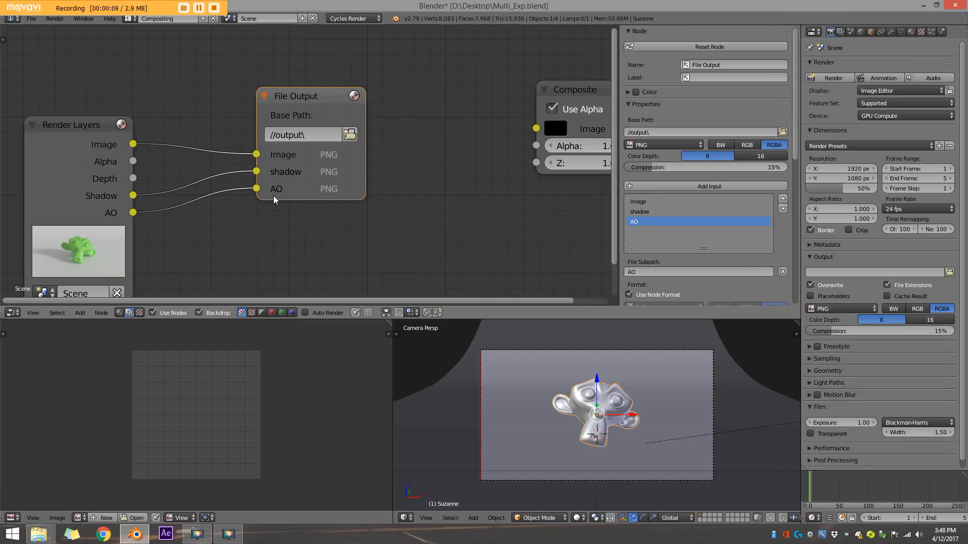
Step: Open the output folder on the desktop and examine its rendered Image, AO and shadow frame sequences
click(924, 5)
double_click(254, 232)
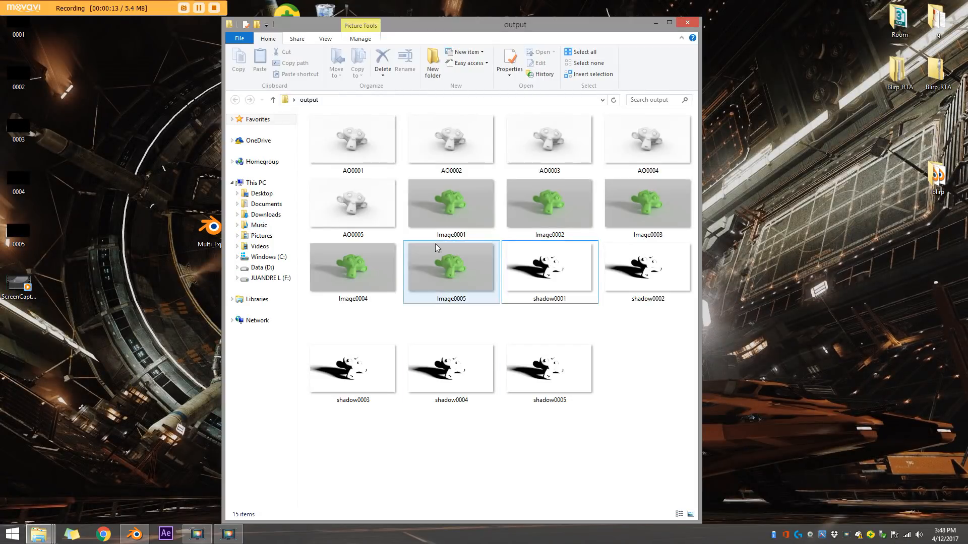
click(440, 214)
click(531, 202)
click(606, 198)
click(329, 264)
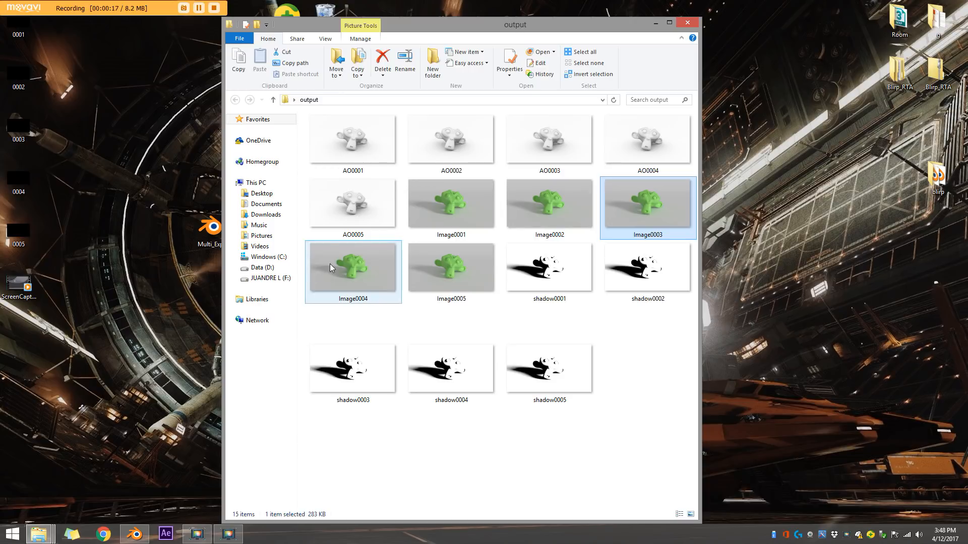
click(434, 267)
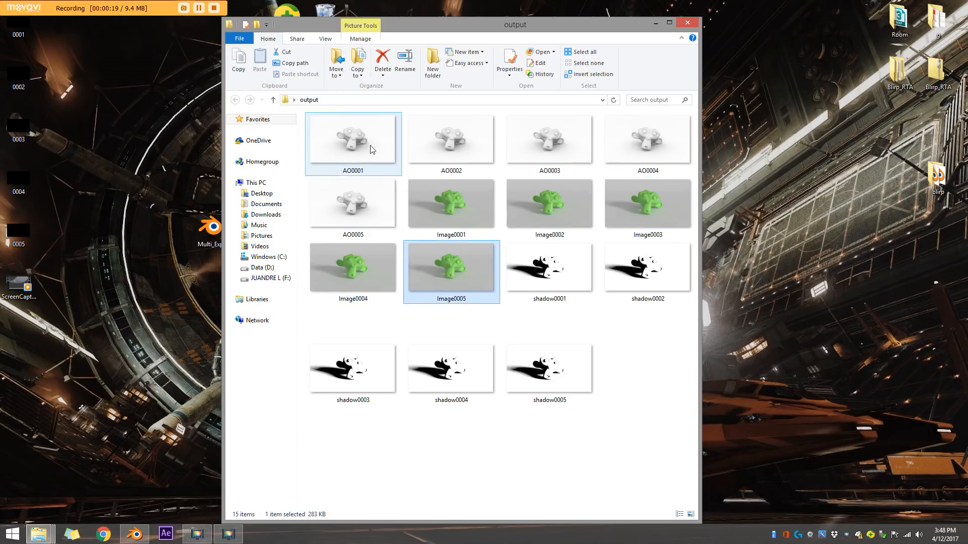
click(343, 138)
click(544, 275)
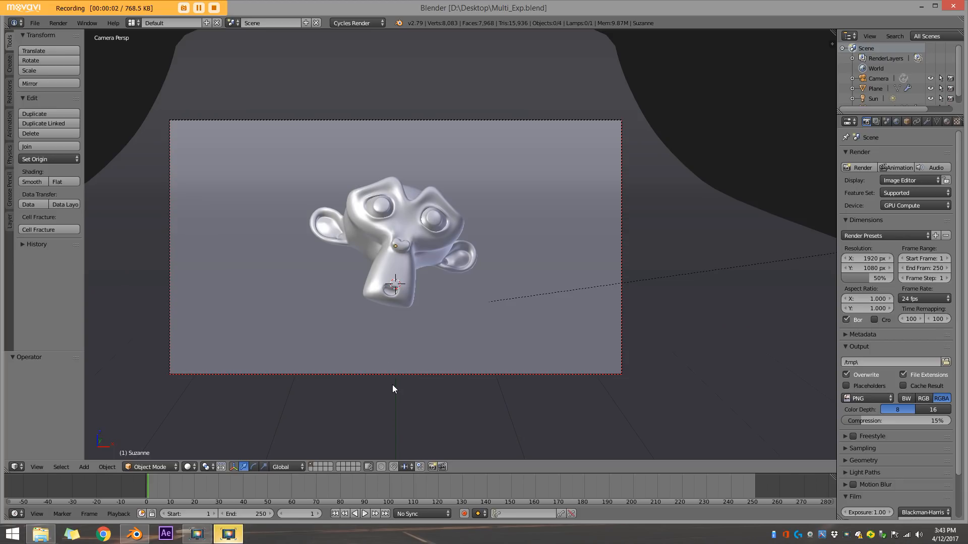
Step: Select the monkey head, inspect the scene from several angles, and return to the camera view
middle_drag(422, 342, 371, 132)
right_click(349, 207)
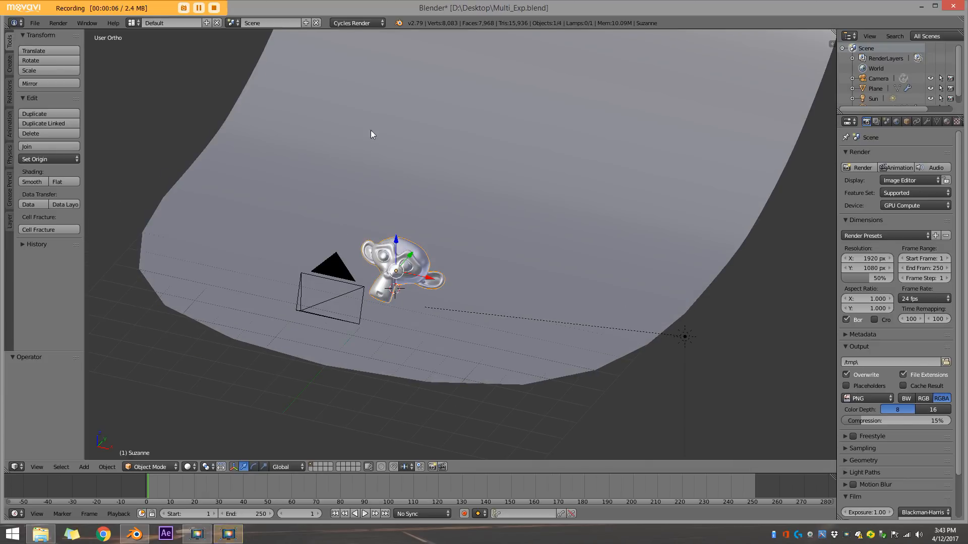
middle_drag(353, 297, 392, 297)
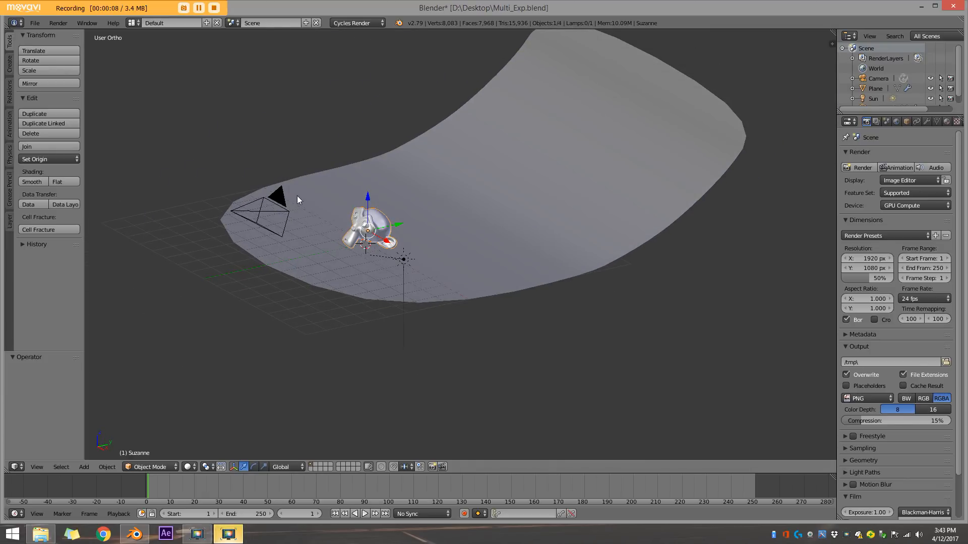
key(KP_0)
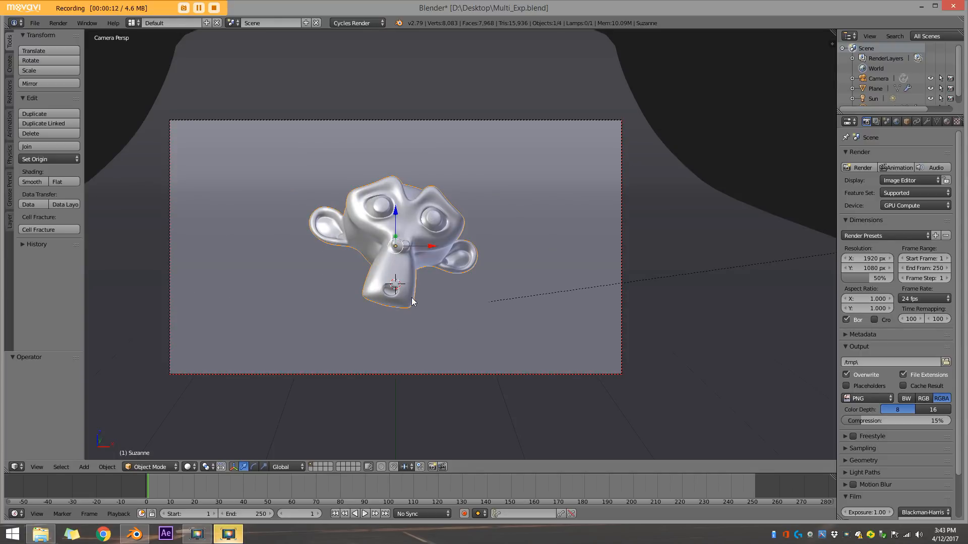
shift+middle_drag(443, 275, 452, 264)
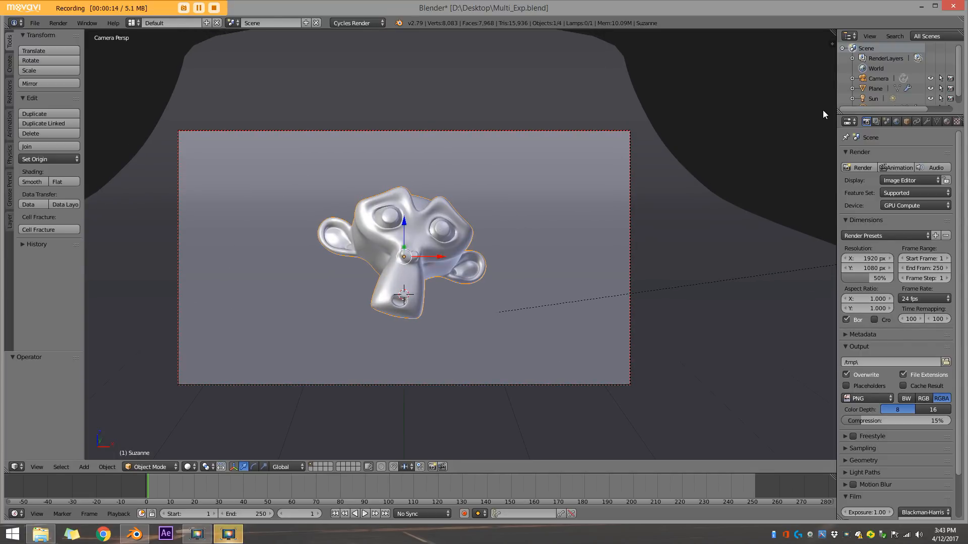
Step: Widen the properties area and enable the AO and Shadow passes for the RenderLayer
drag(835, 96, 720, 96)
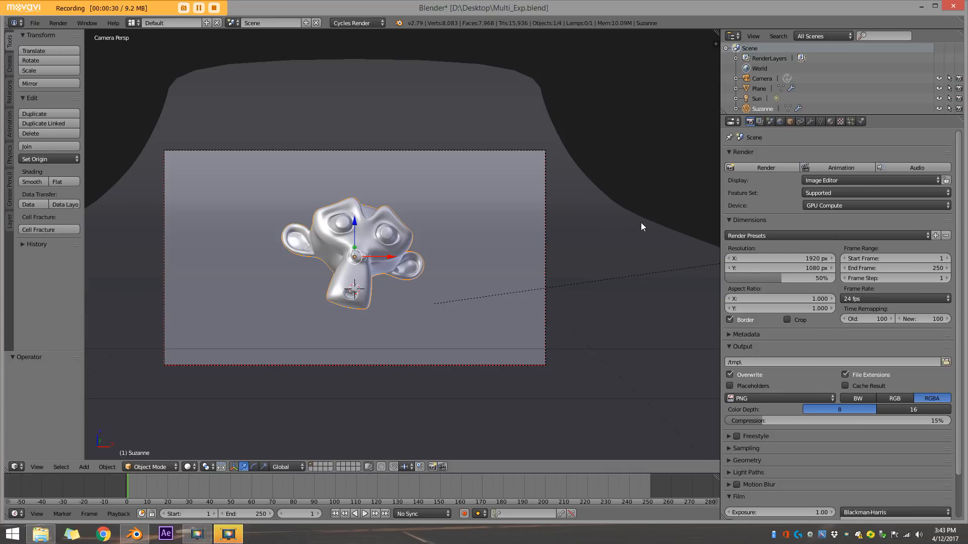
click(759, 122)
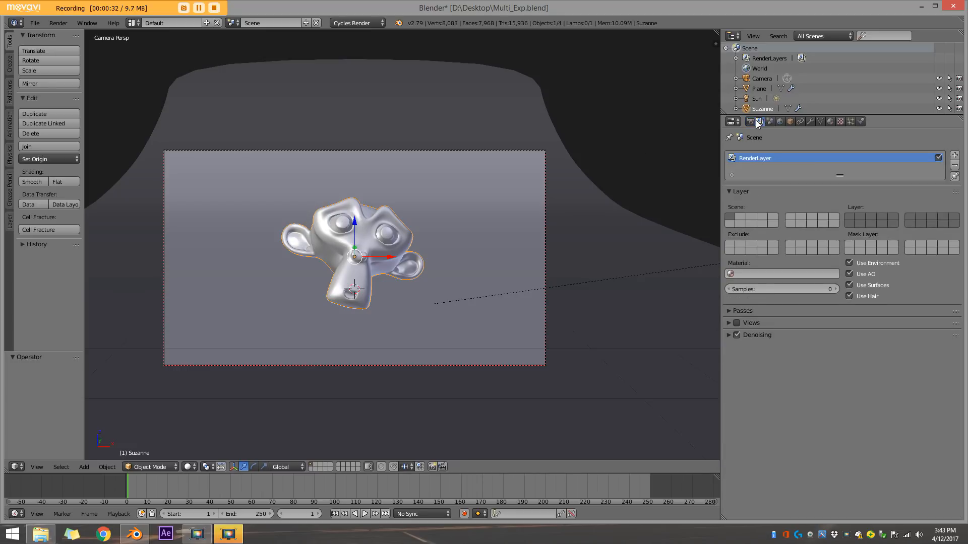
click(730, 309)
click(730, 430)
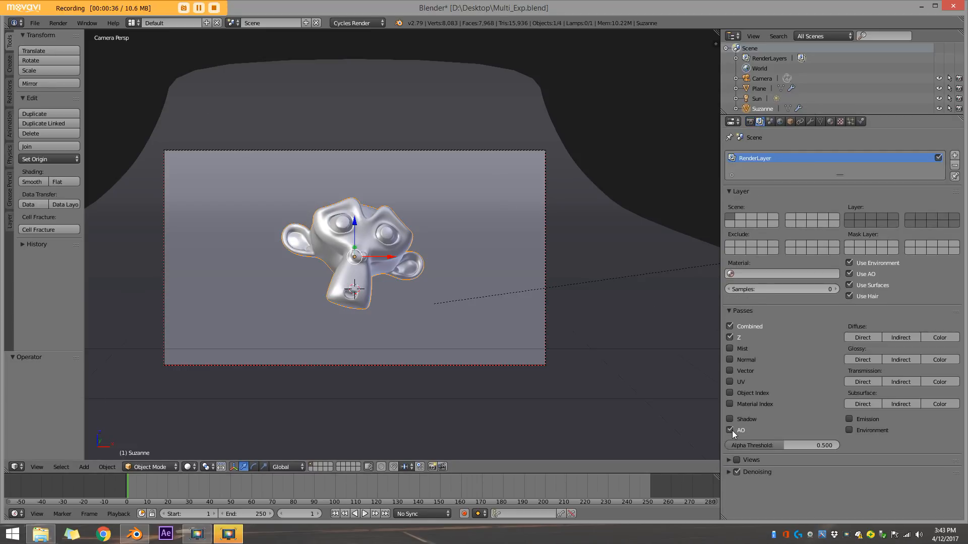
click(729, 418)
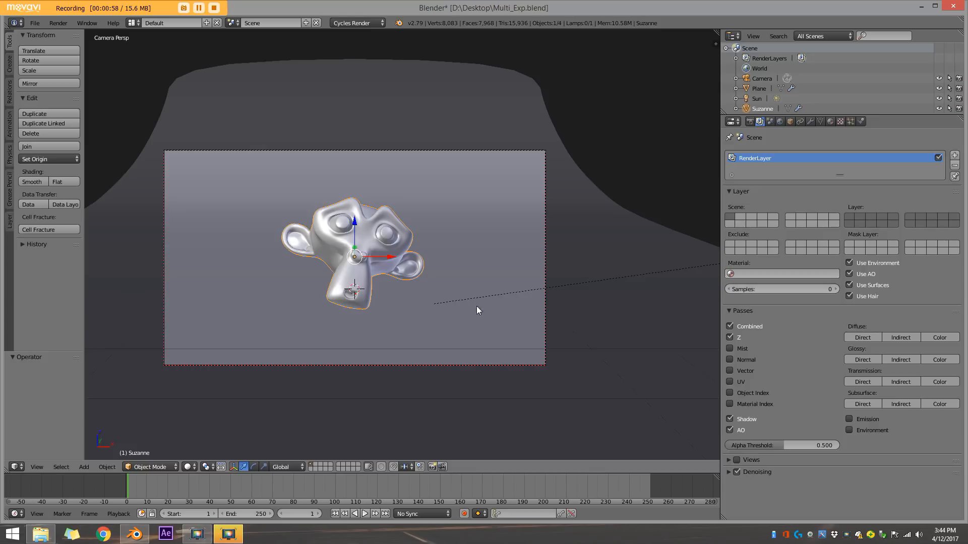
Step: Clear the default /tmp\ path from the render output settings and collapse that section
click(750, 122)
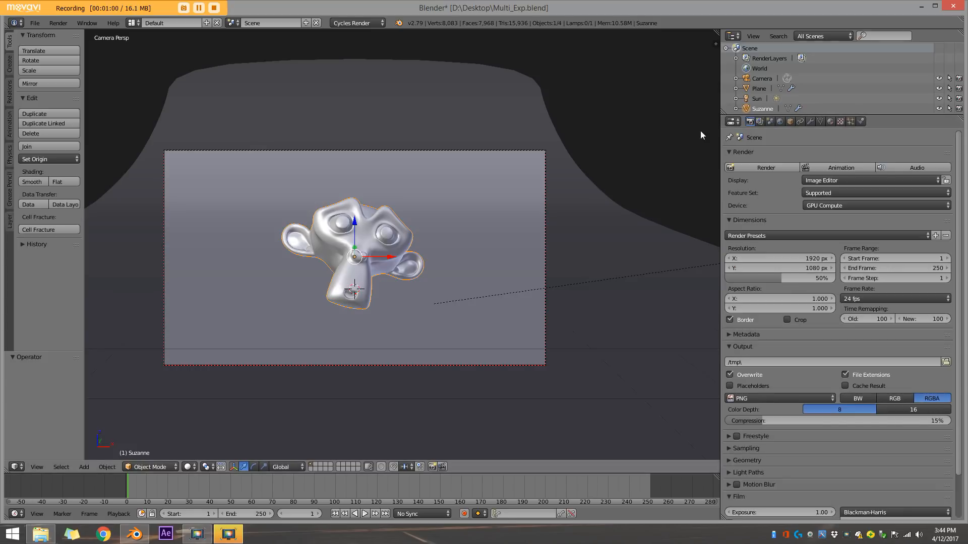
click(762, 362)
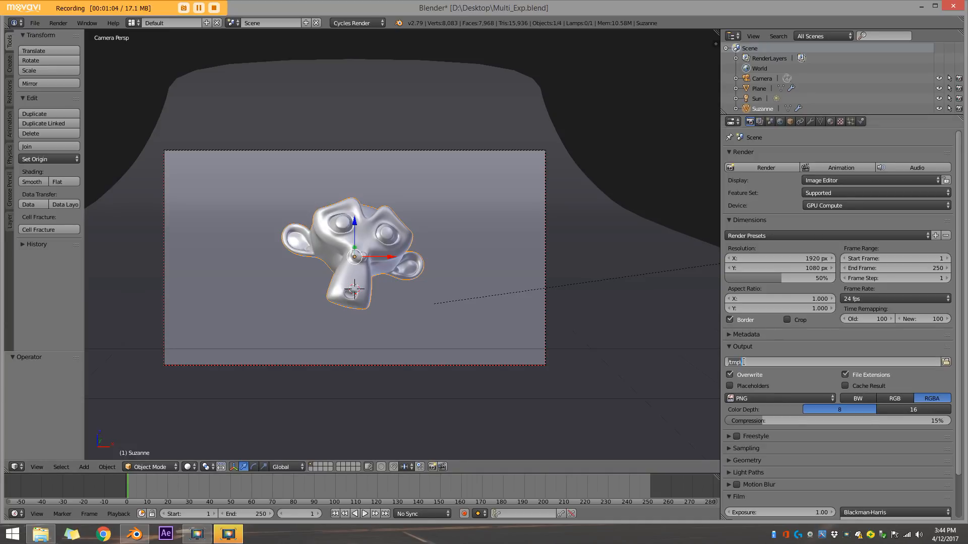
key(BackSpace)
click(732, 346)
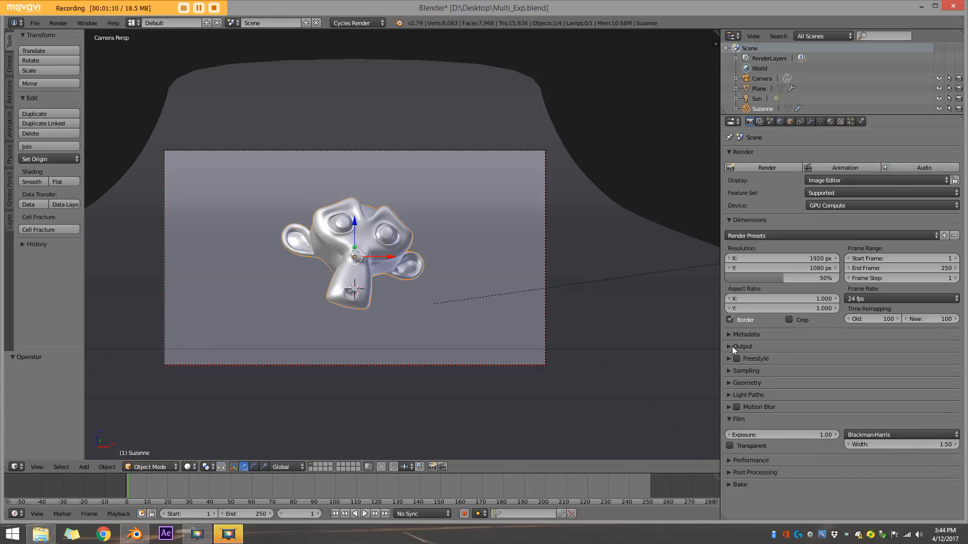
Step: Switch to the Compositing screen layout and enable Use Nodes and Backdrop for the scene's compositing nodes
click(133, 23)
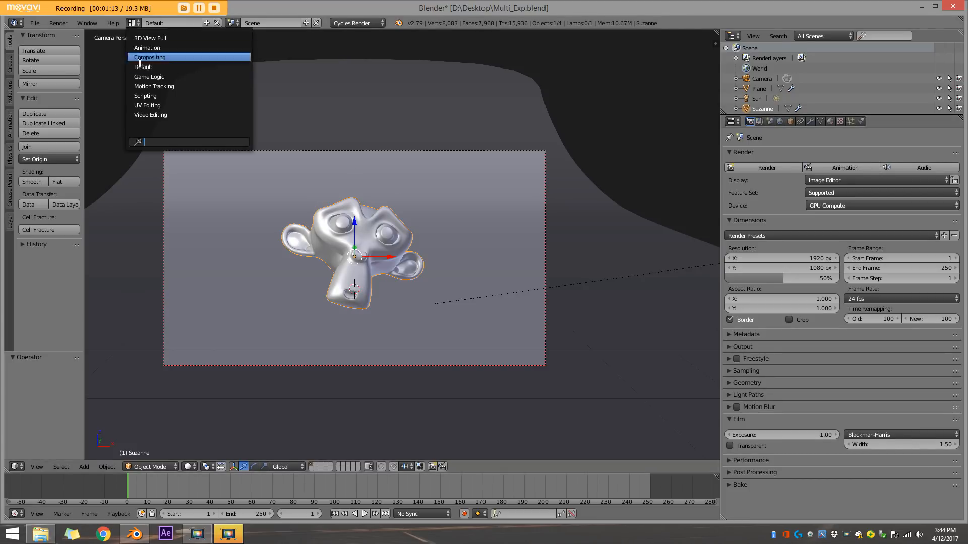
click(182, 58)
click(132, 312)
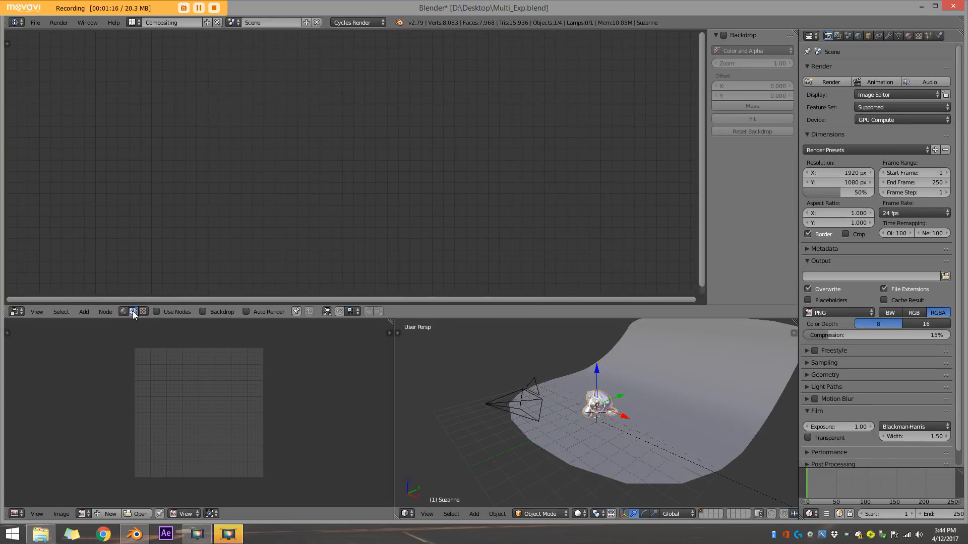
click(156, 312)
click(203, 311)
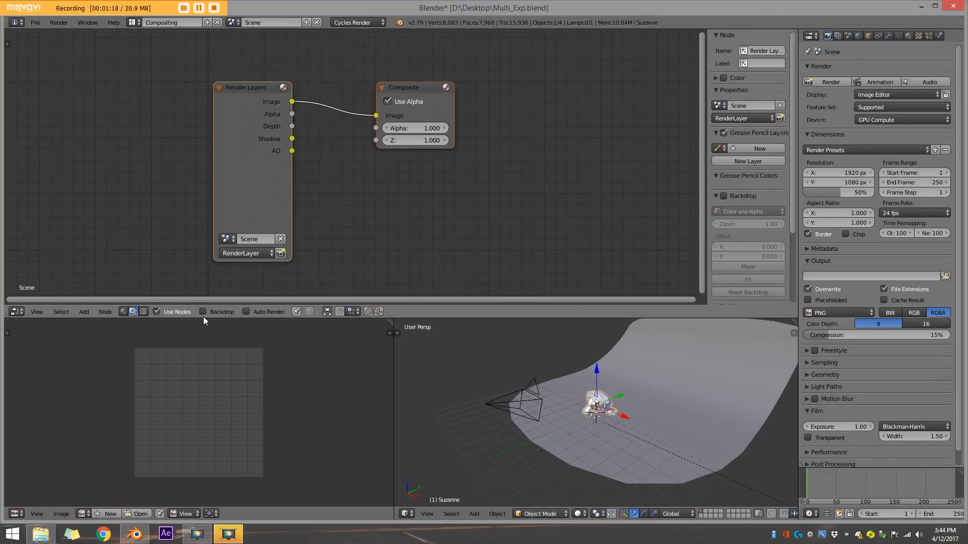
Step: Move the Render Layers node away from the Composite node to make room for another node between them
middle_drag(301, 167, 352, 190)
key(g)
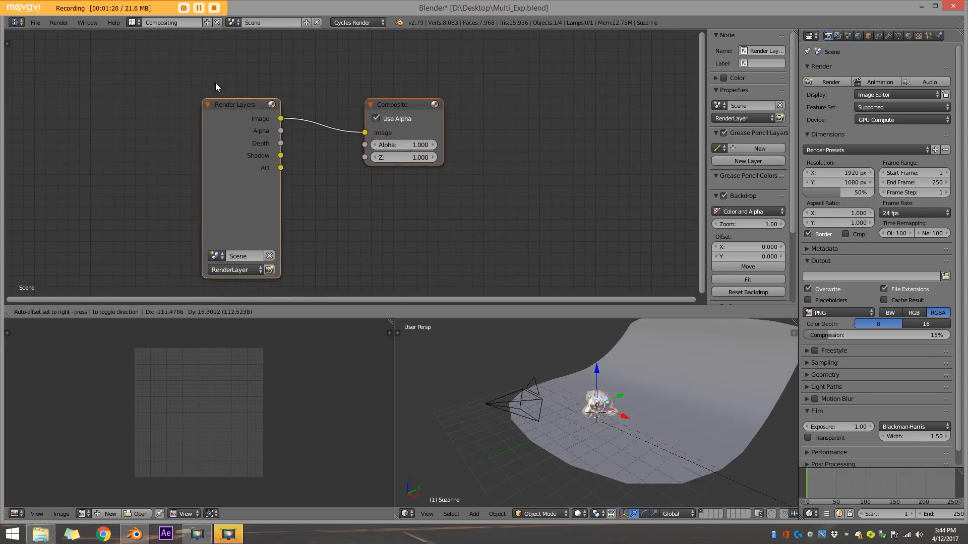
click(240, 84)
click(235, 106)
drag(236, 109, 80, 119)
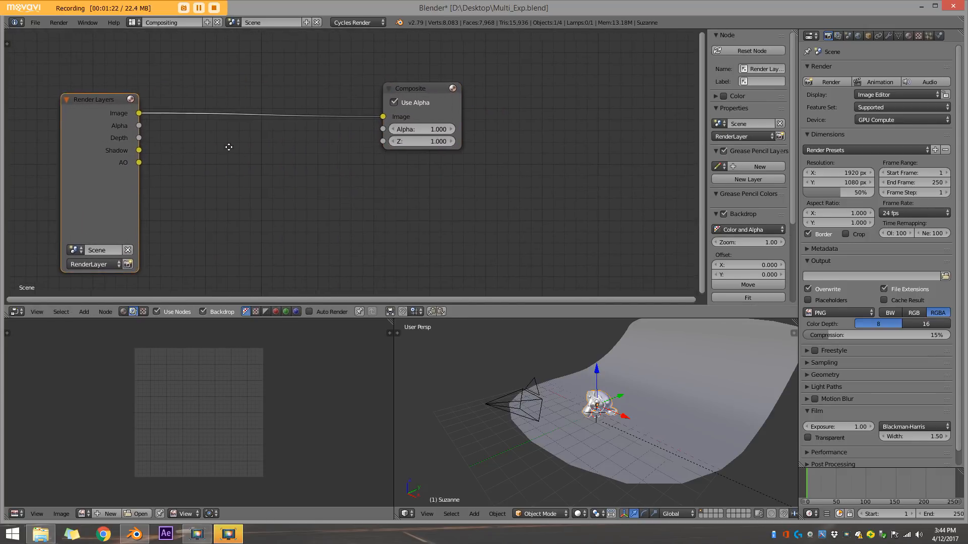
middle_drag(210, 144, 266, 158)
Step: Add a File Output node between the Render Layers and Composite nodes
key(shift+a)
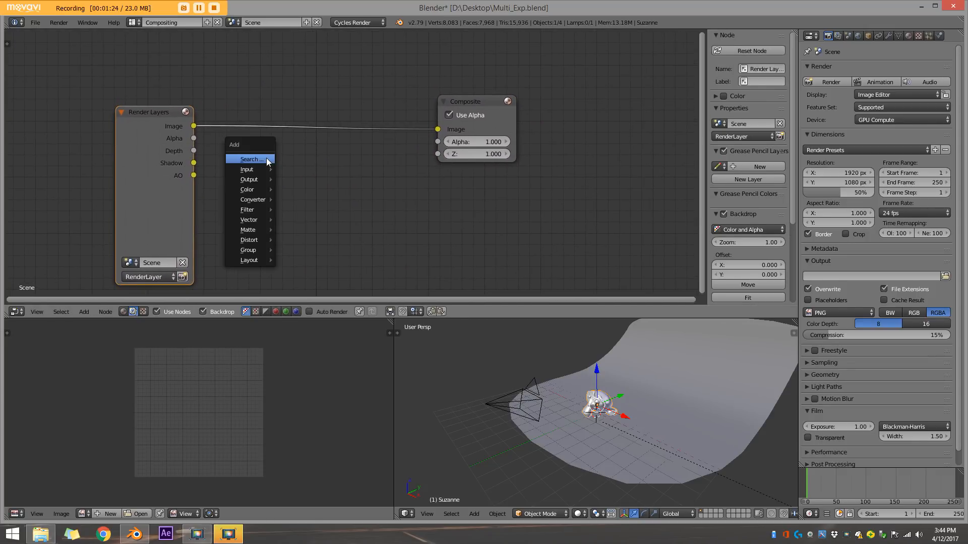
click(267, 158)
text(fil)
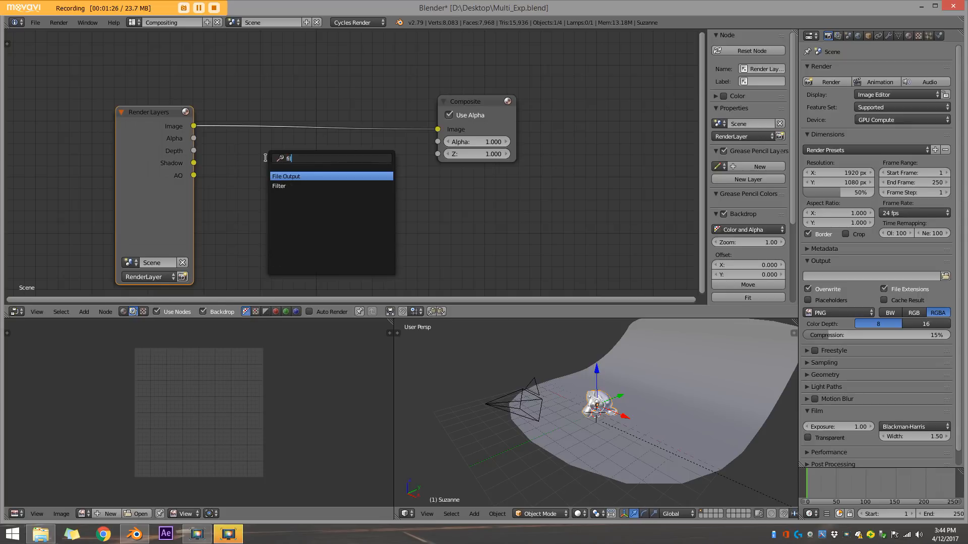
click(296, 176)
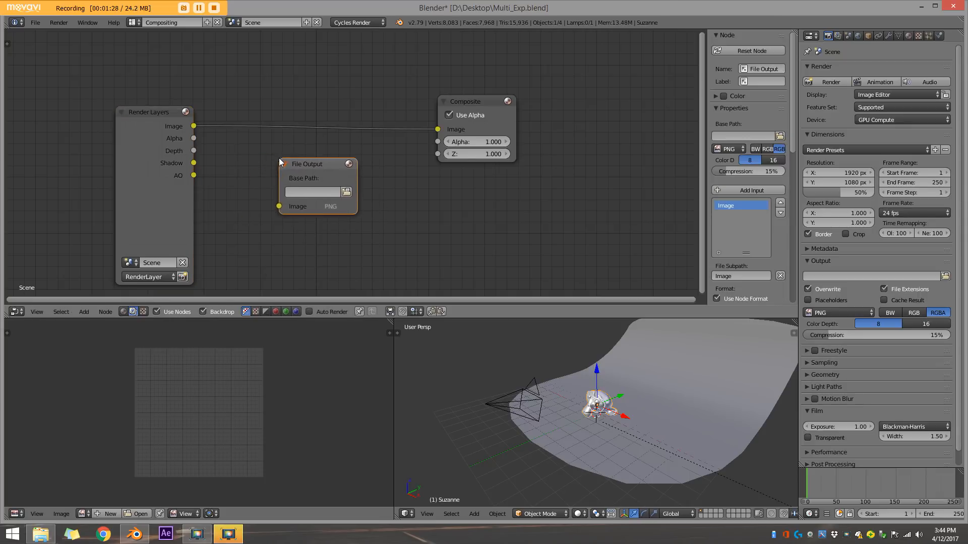
click(303, 164)
Step: Link the Render Layers Image output to the File Output node, cut the Composite link, and align the two connected nodes
drag(194, 126, 289, 192)
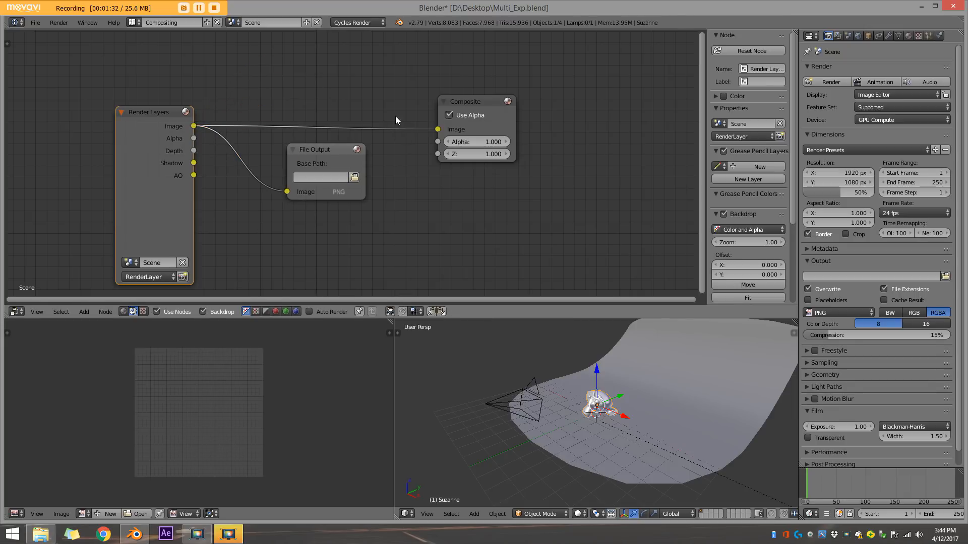
ctrl+right_drag(395, 120, 420, 153)
drag(314, 154, 311, 104)
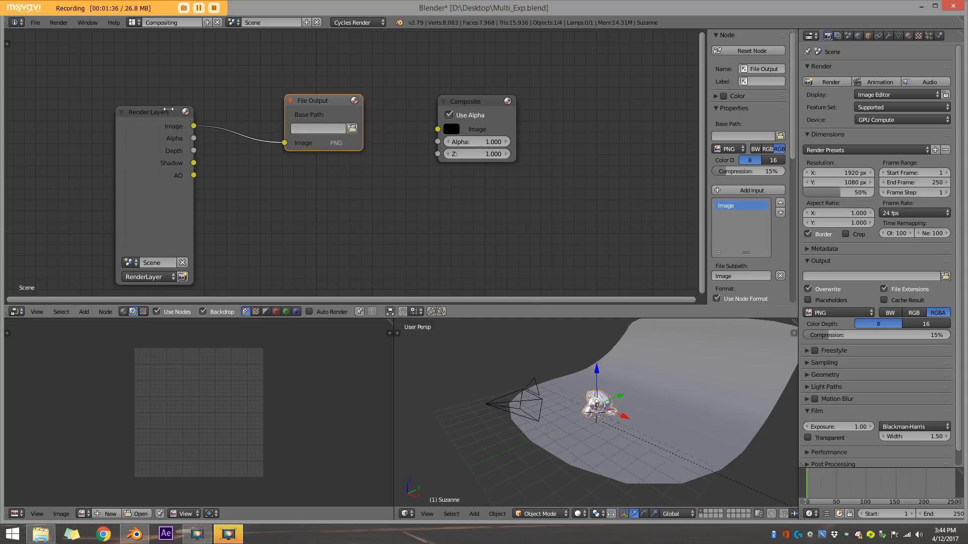
drag(152, 125, 148, 141)
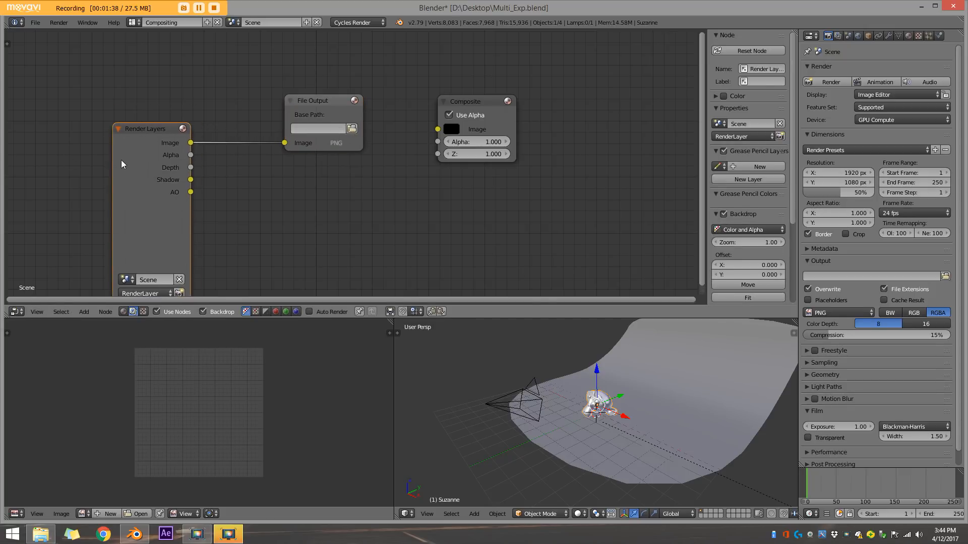
Step: Set the File Output node's base path to the folder D:\Desktop\output\
click(351, 128)
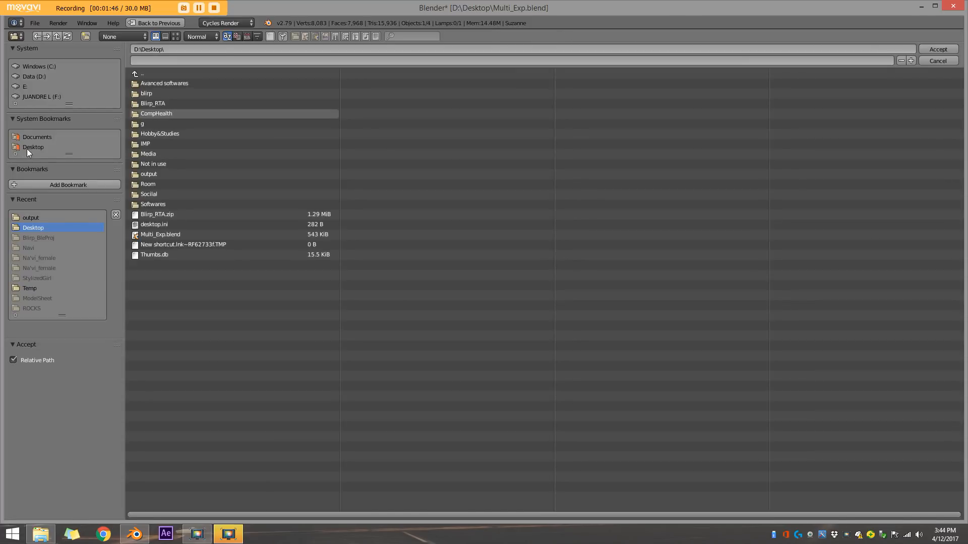
click(165, 175)
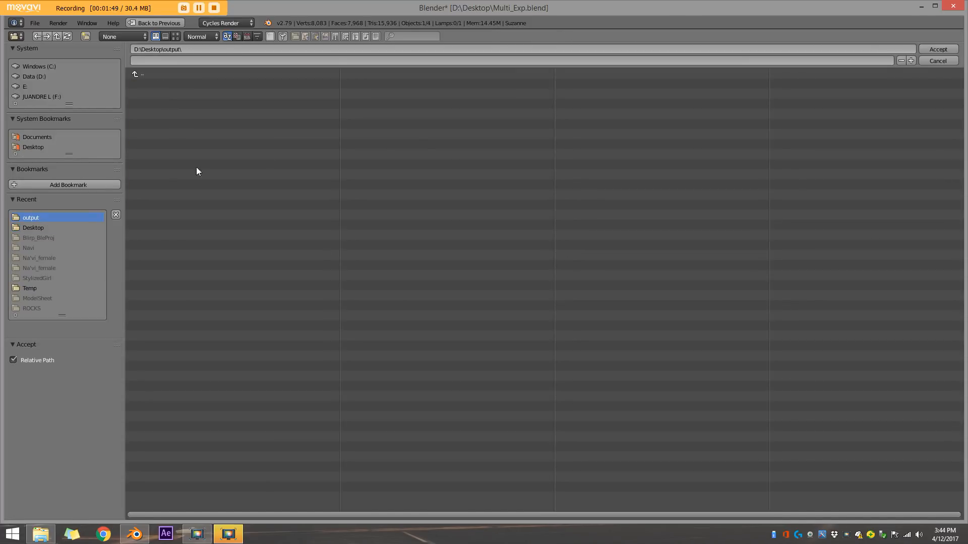
click(946, 50)
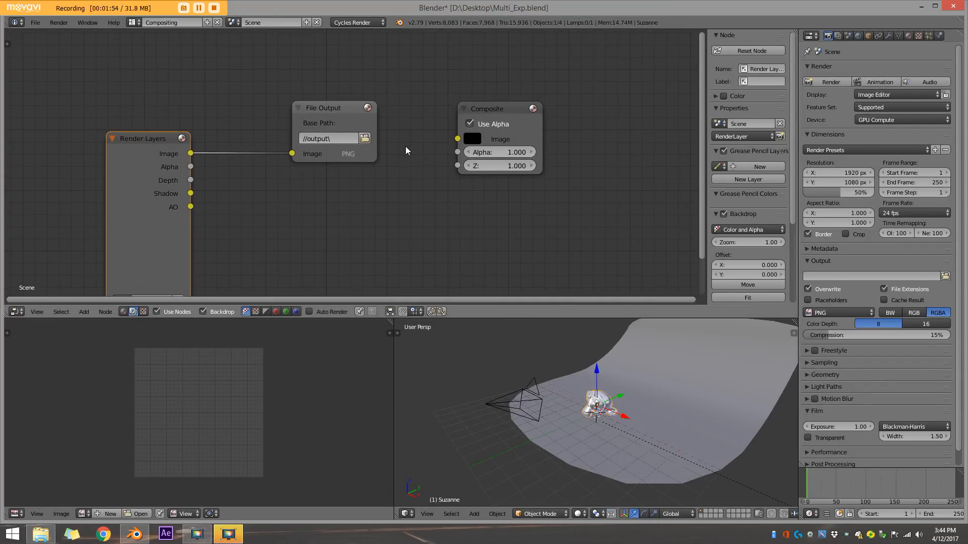
Step: Adjust the spacing between the Render Layers and File Output nodes, and show the camera view in the 3D viewport
scroll(280, 176, up, 1)
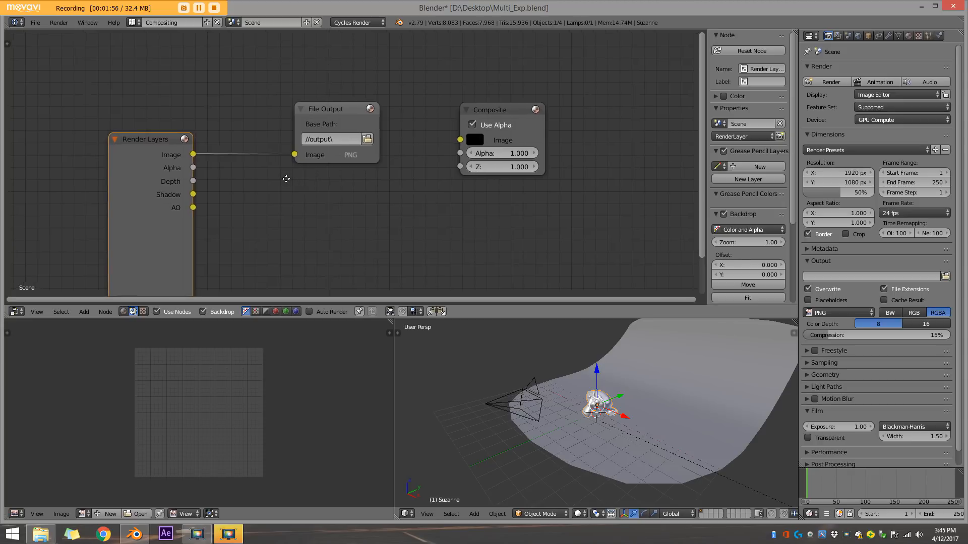
drag(143, 152, 84, 155)
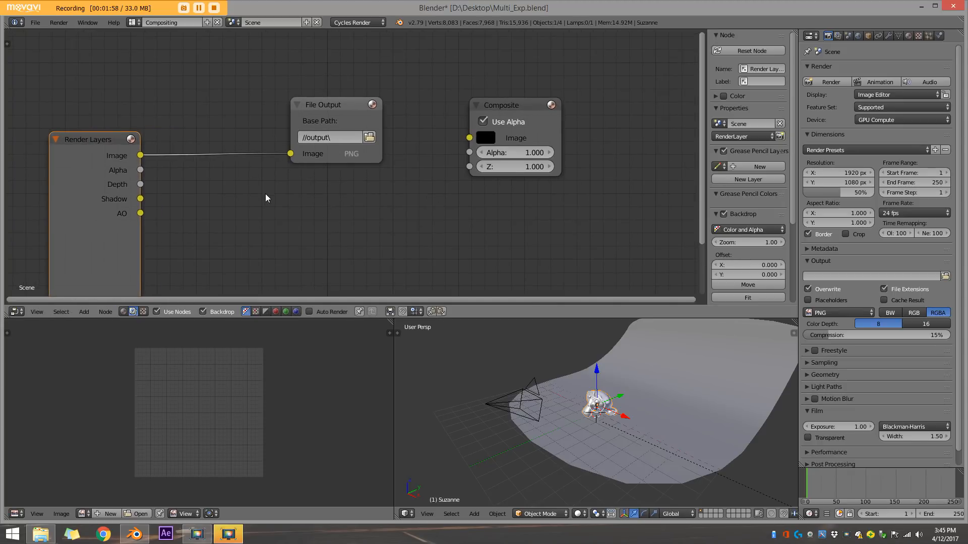
middle_drag(265, 193, 268, 196)
drag(108, 153, 100, 148)
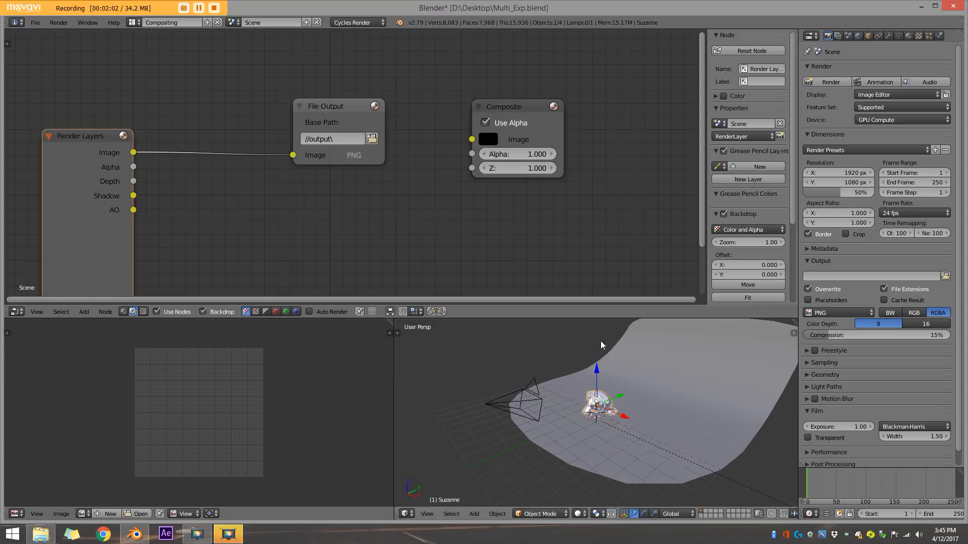
key(KP_0)
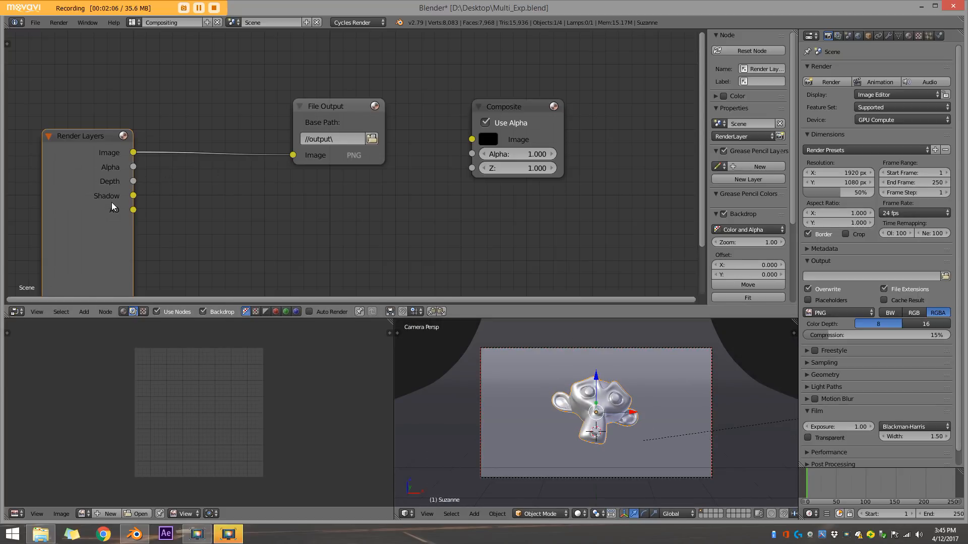
scroll(151, 209, up, 2)
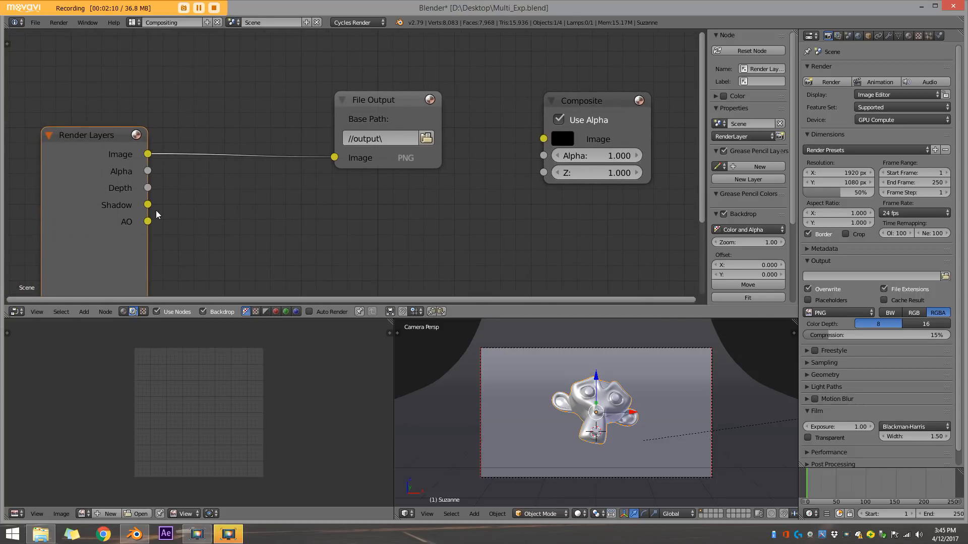
drag(374, 104, 368, 107)
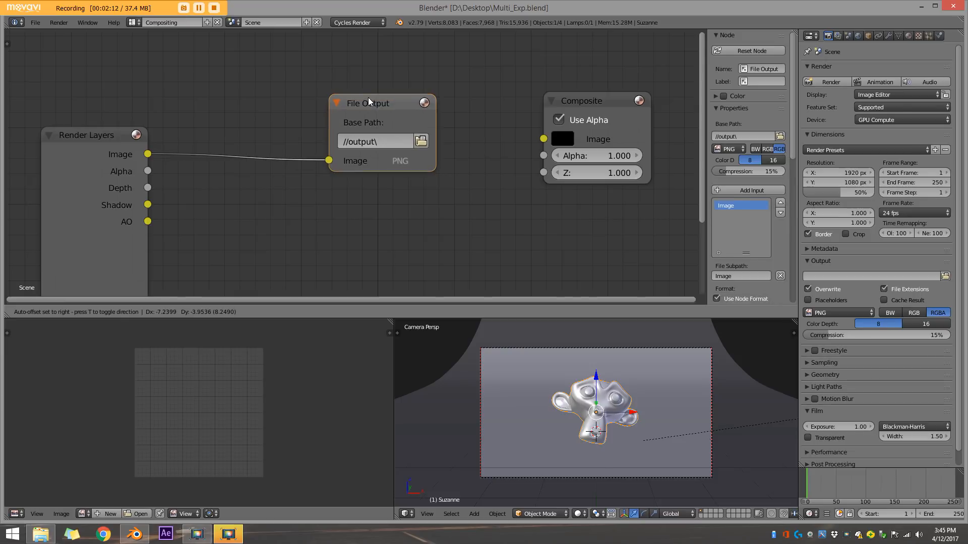
Step: Add two inputs named shadow and AO to the File Output node, widening the node properties area for easier editing
drag(706, 103, 616, 108)
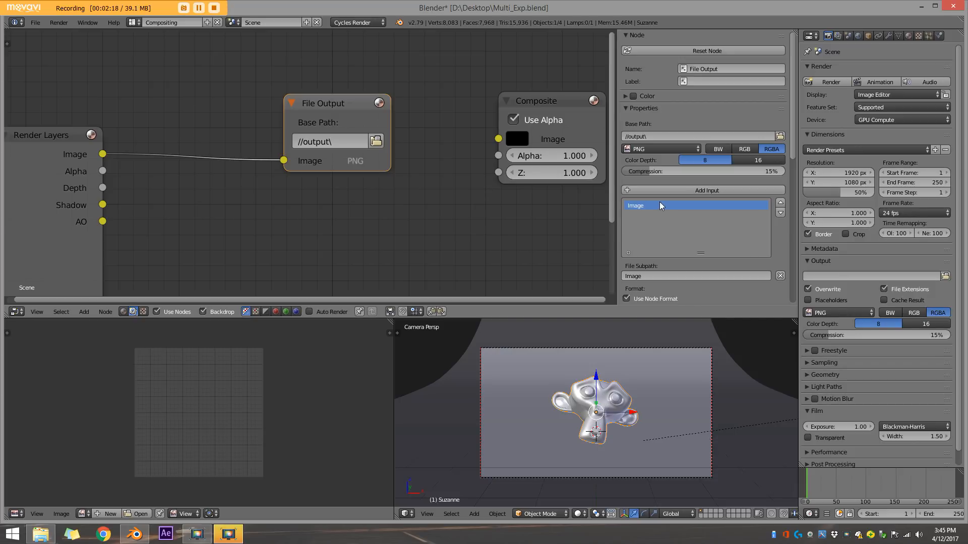
click(676, 189)
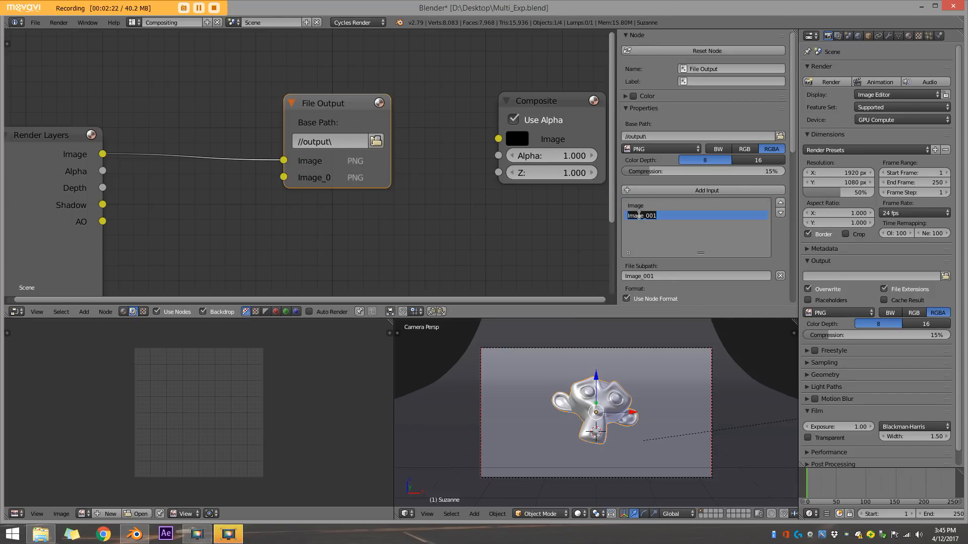
text(shadow)
key(Return)
click(713, 190)
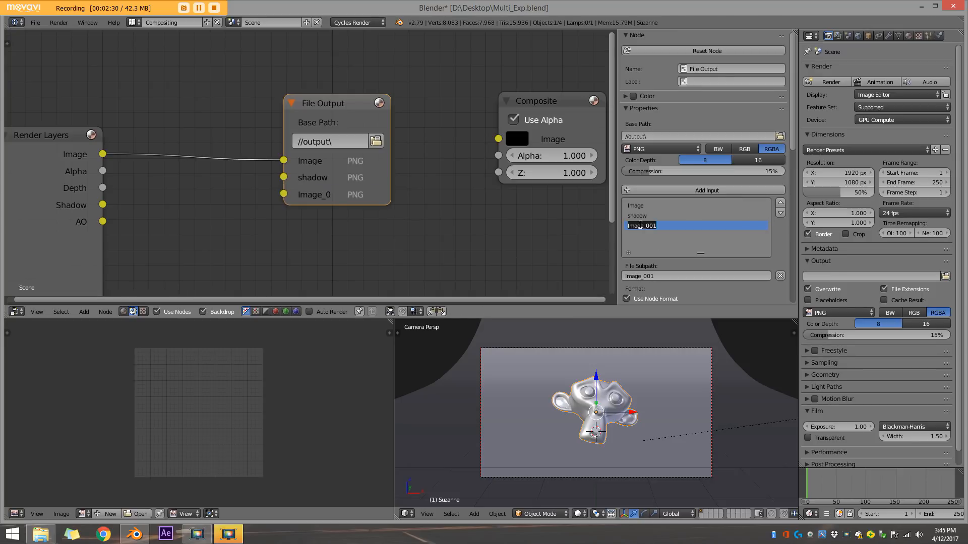
text(AO)
key(Return)
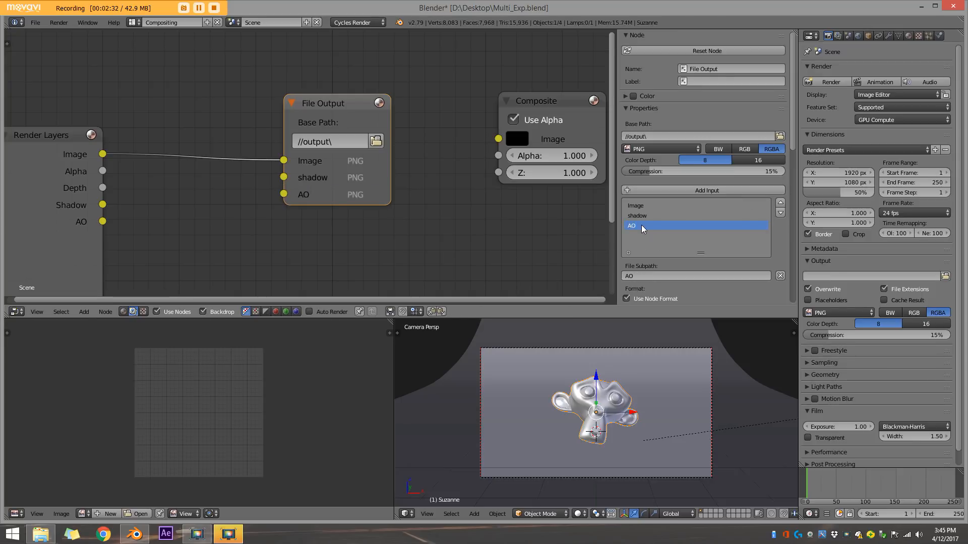
Step: Link the Render Layers Shadow and AO outputs to the matching File Output inputs and shift the File Output node slightly upward
middle_drag(169, 174, 204, 167)
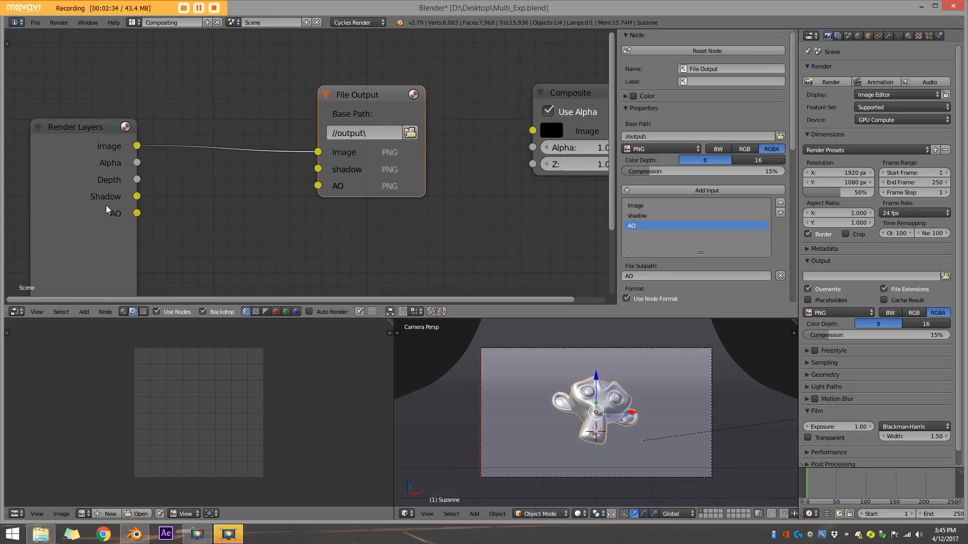
drag(136, 197, 318, 169)
drag(136, 213, 333, 184)
drag(352, 96, 352, 86)
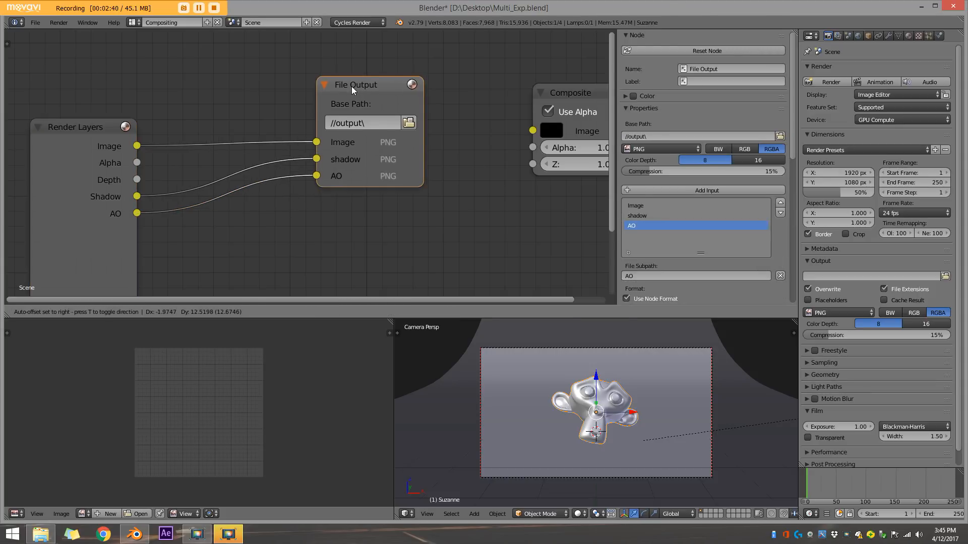
Step: Uncover the desktop to inspect the output folder's contents, close the folder, and restore Blender to full screen
drag(658, 8, 718, 362)
double_click(237, 237)
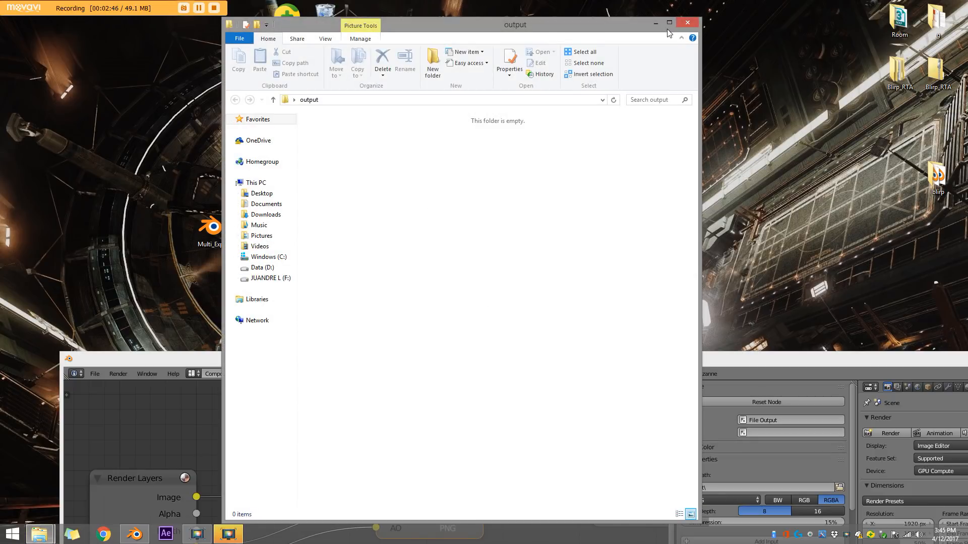
click(687, 22)
drag(686, 109, 675, 88)
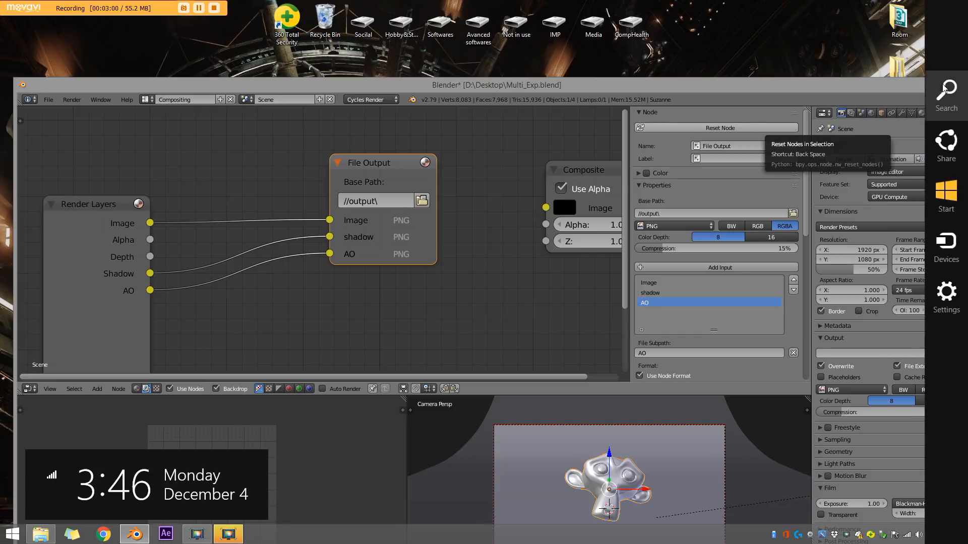
click(948, 83)
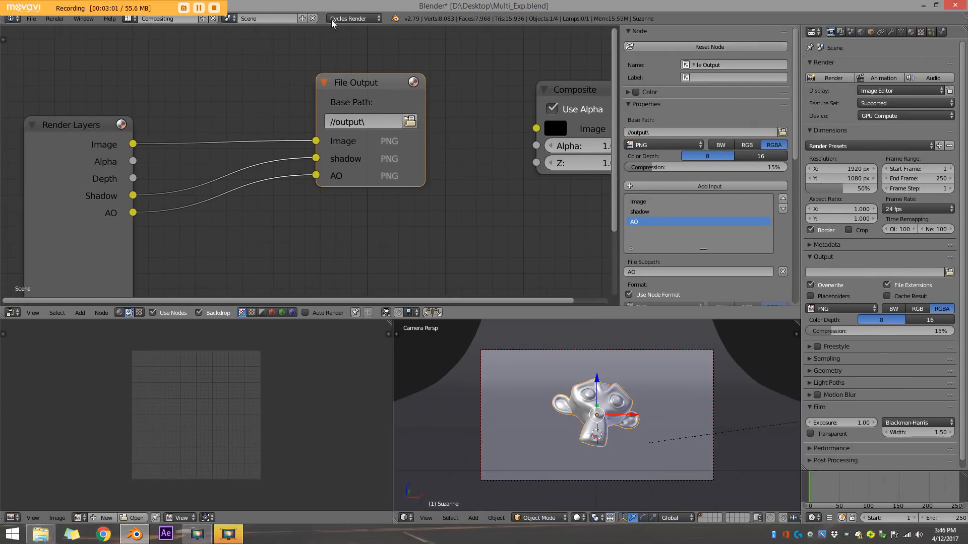
Step: Switch to the Default screen layout and set the animation's end frame to 5
click(129, 19)
click(152, 63)
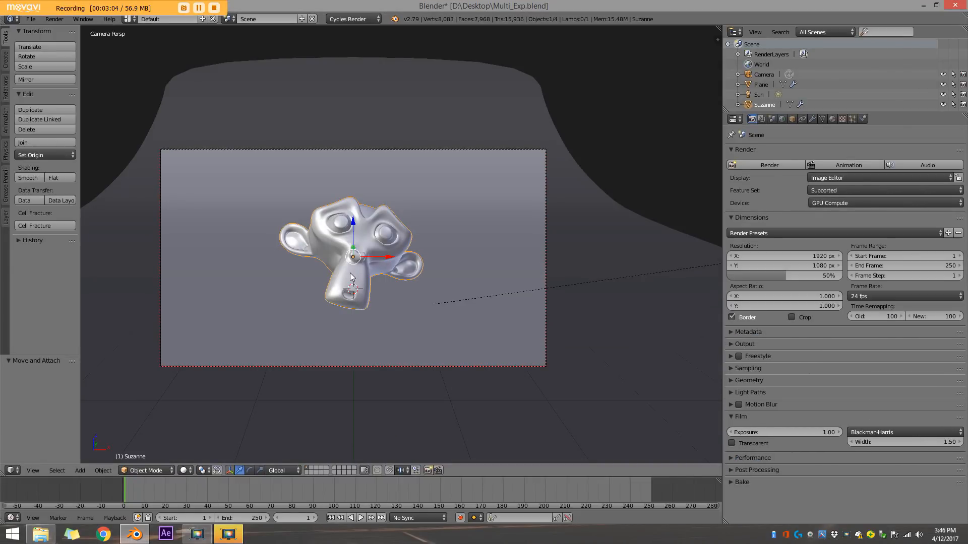
click(244, 519)
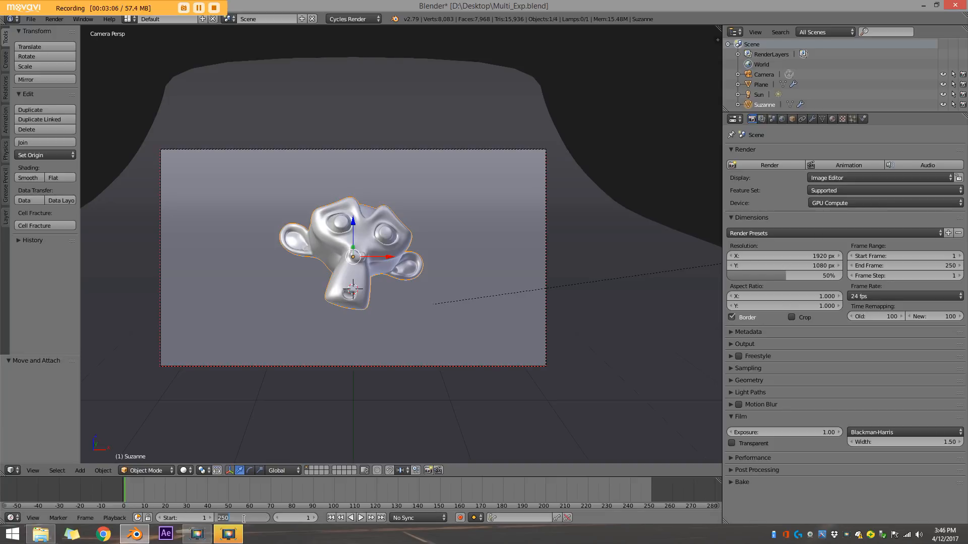
text(5)
key(Return)
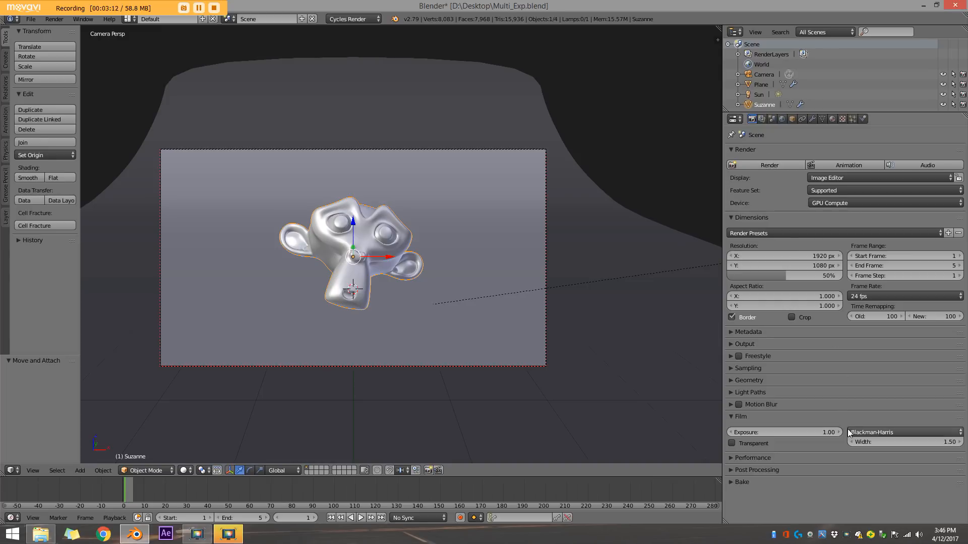
Step: Set the Cycles render samples to 12 in the Sampling settings
click(748, 368)
click(922, 418)
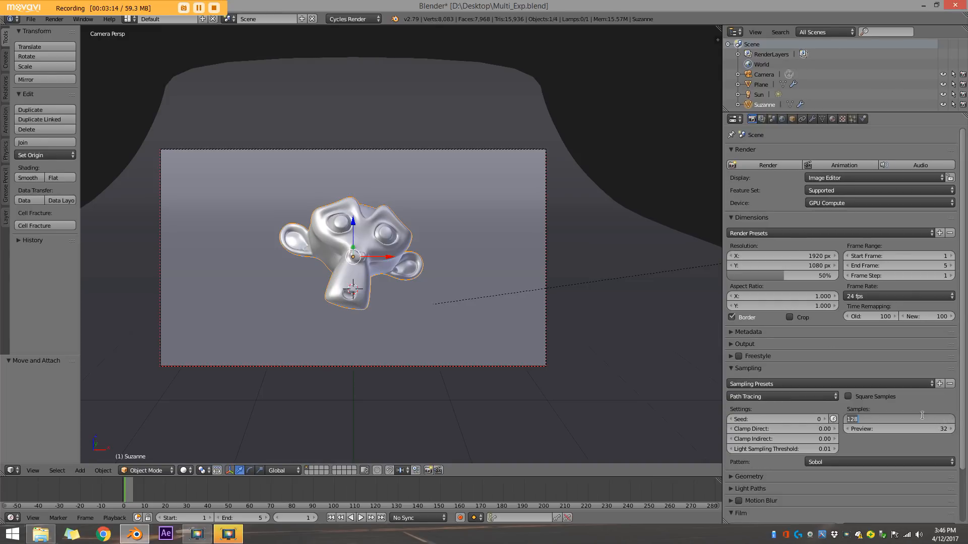
text(12)
key(Return)
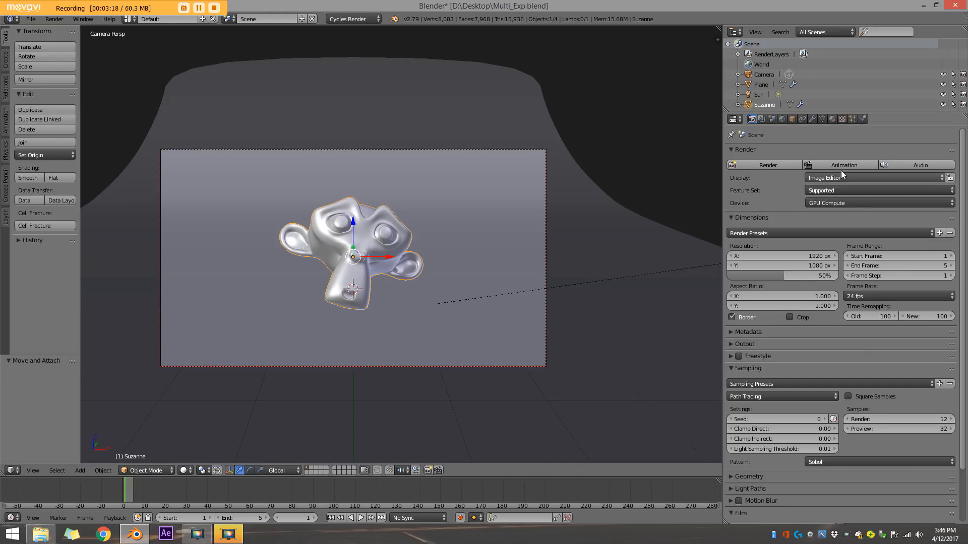
Step: Start rendering the animation and center the render result in the image view
click(822, 168)
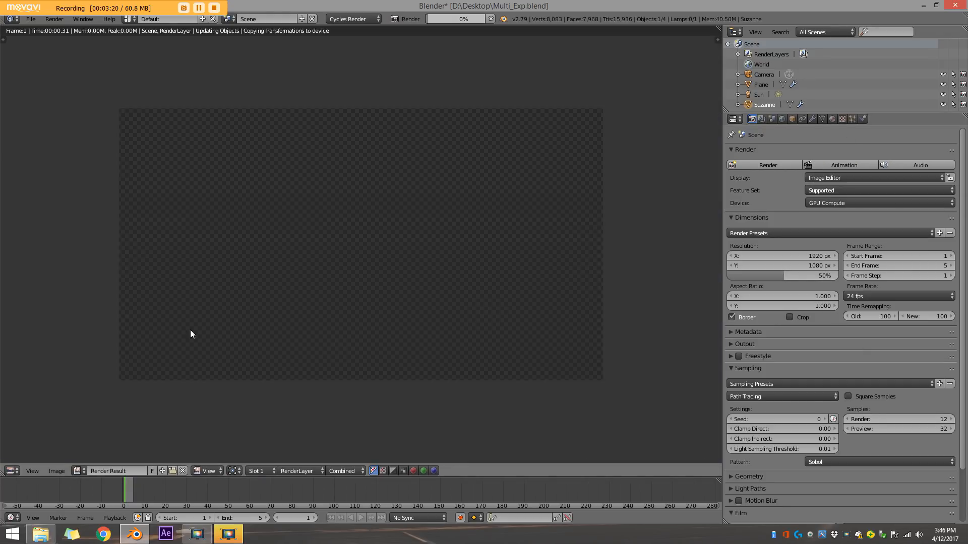
middle_drag(264, 203, 263, 208)
middle_drag(351, 199, 354, 207)
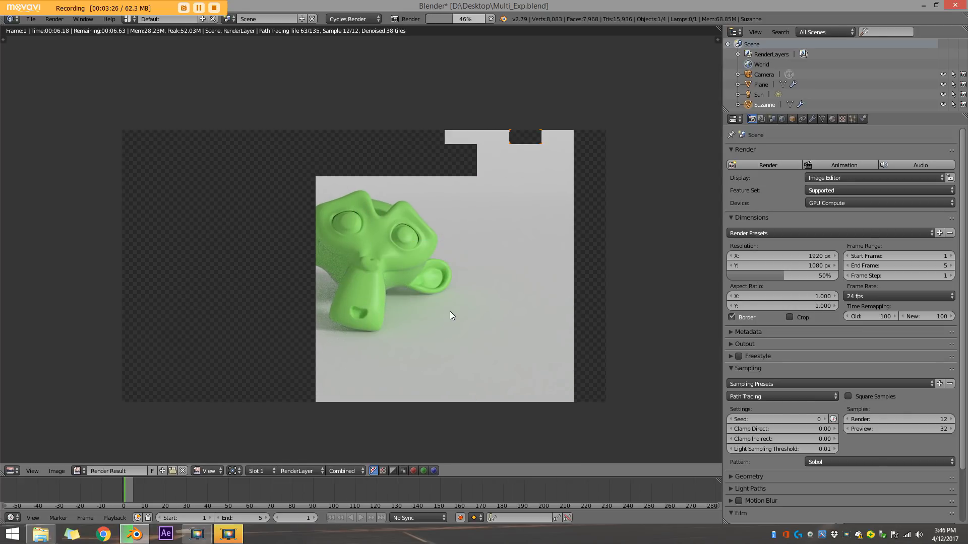
Step: Minimize Blender, open the output folder on the desktop, and examine the saved AO, Image and shadow files with enlarged thumbnails
click(923, 5)
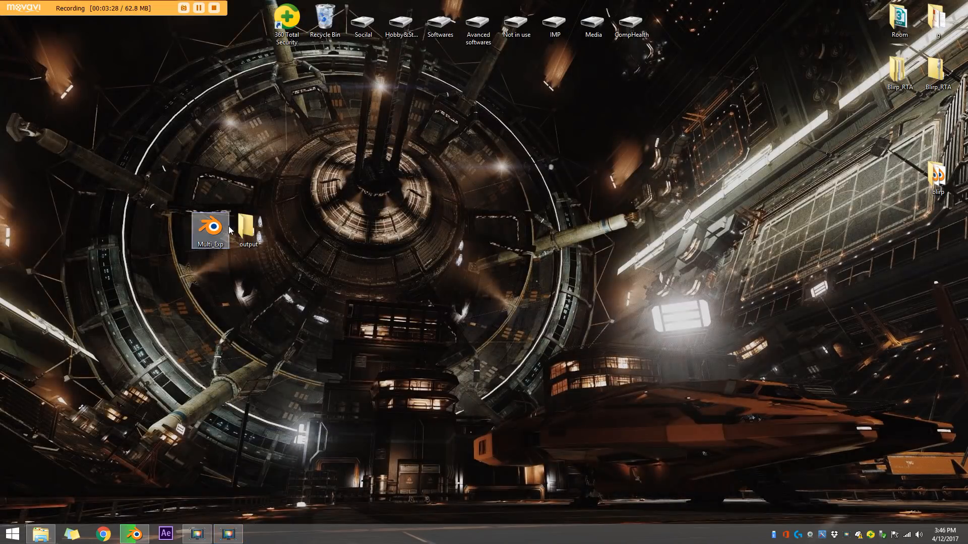
double_click(242, 232)
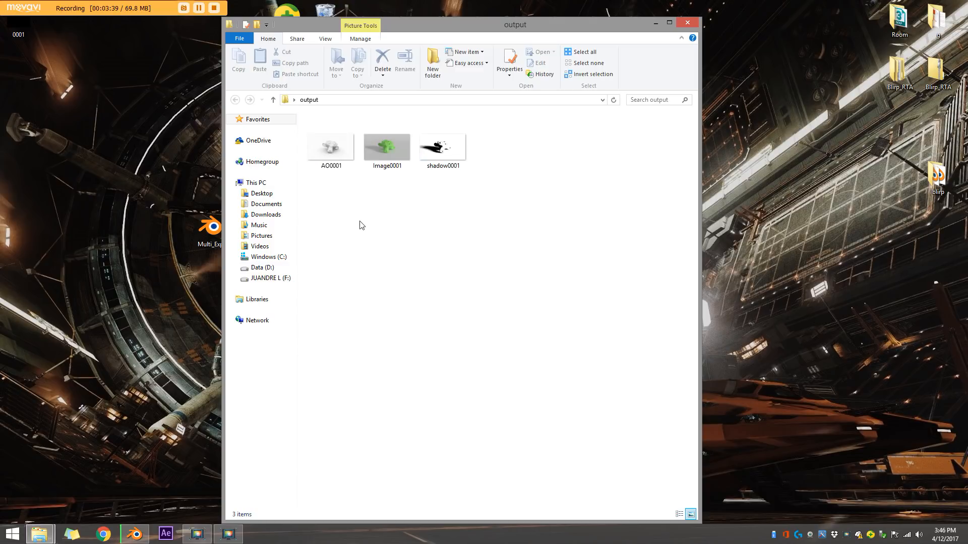
ctrl+scroll(411, 197, up, 2)
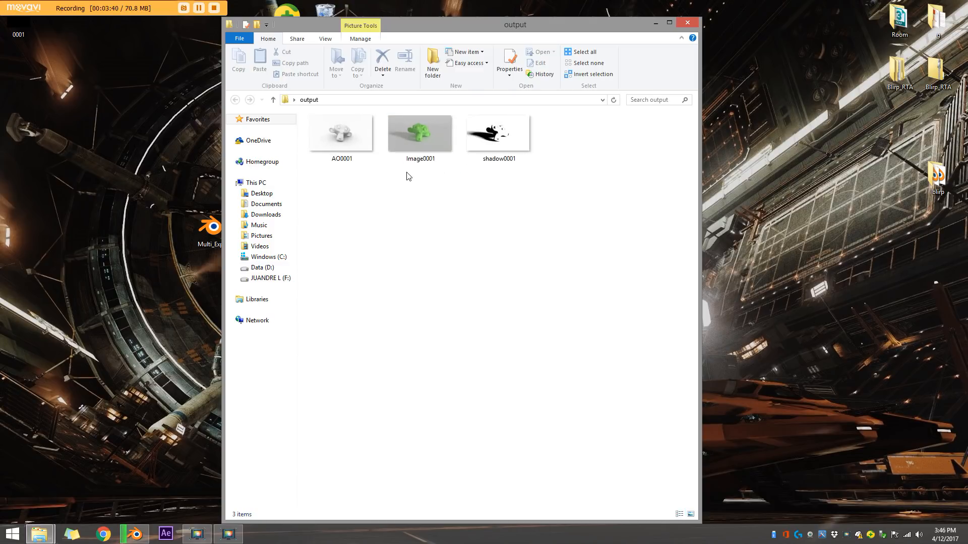
drag(473, 138, 423, 153)
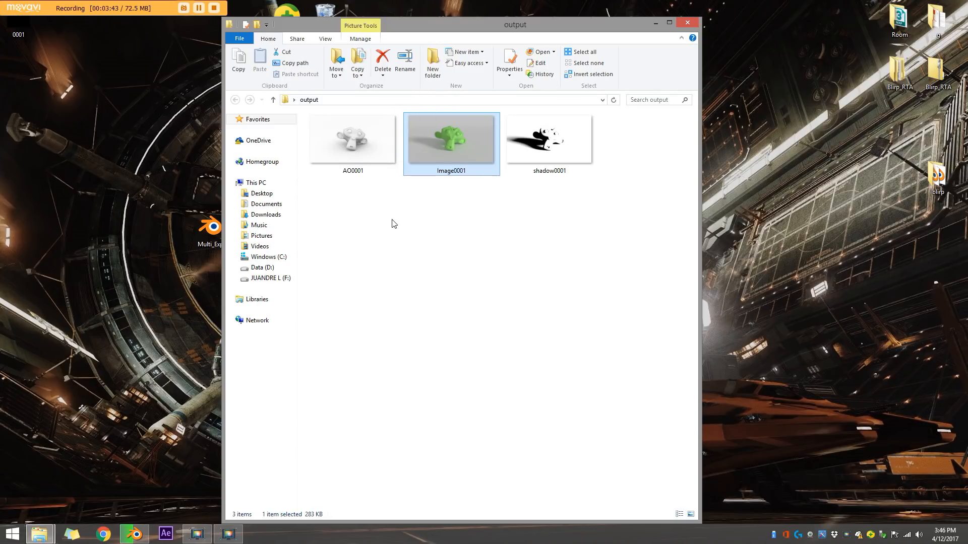
click(352, 134)
click(565, 137)
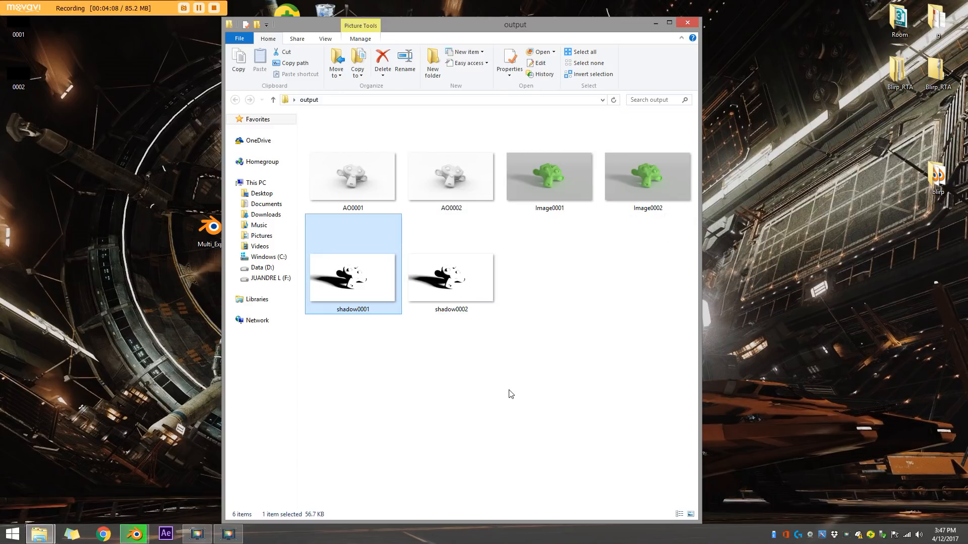
click(544, 399)
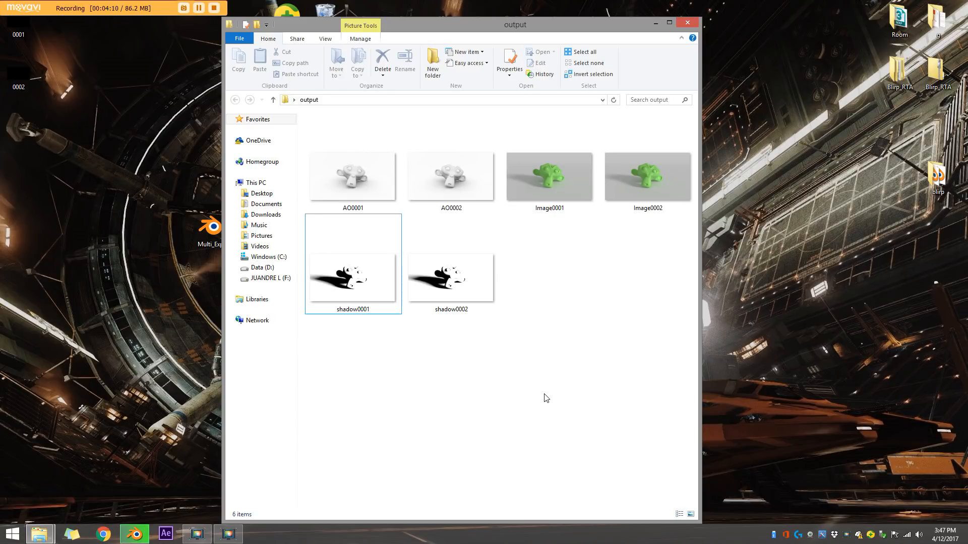